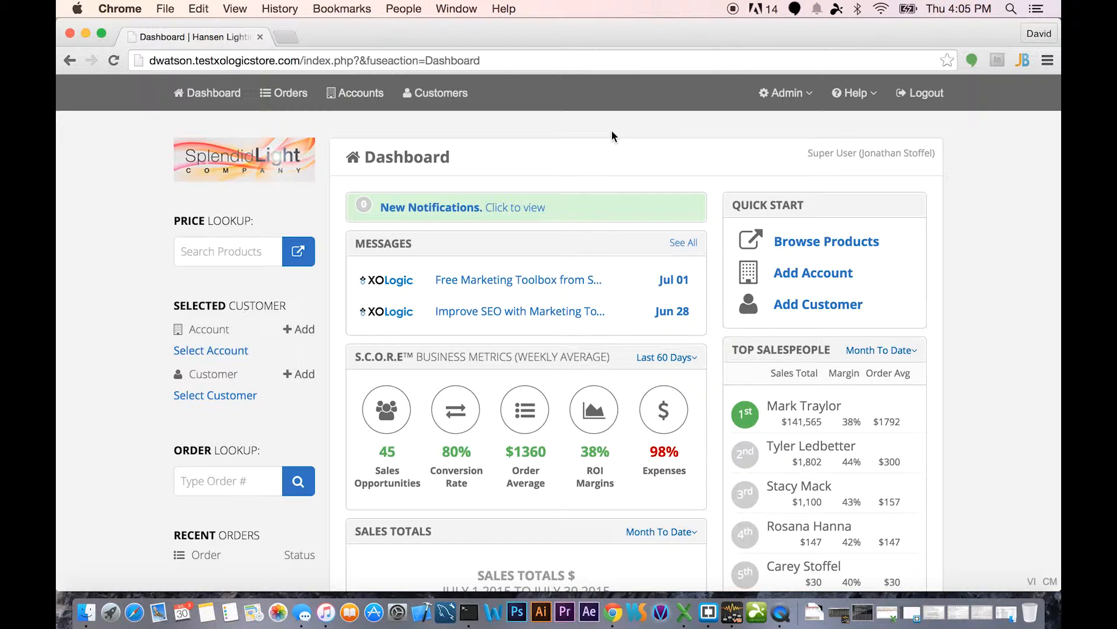
# Step: Open the catalog's Item Edit page and browse the Chandeliers category under Light Fixtures
pyautogui.click(789, 95)
pyautogui.moveTo(791, 143)
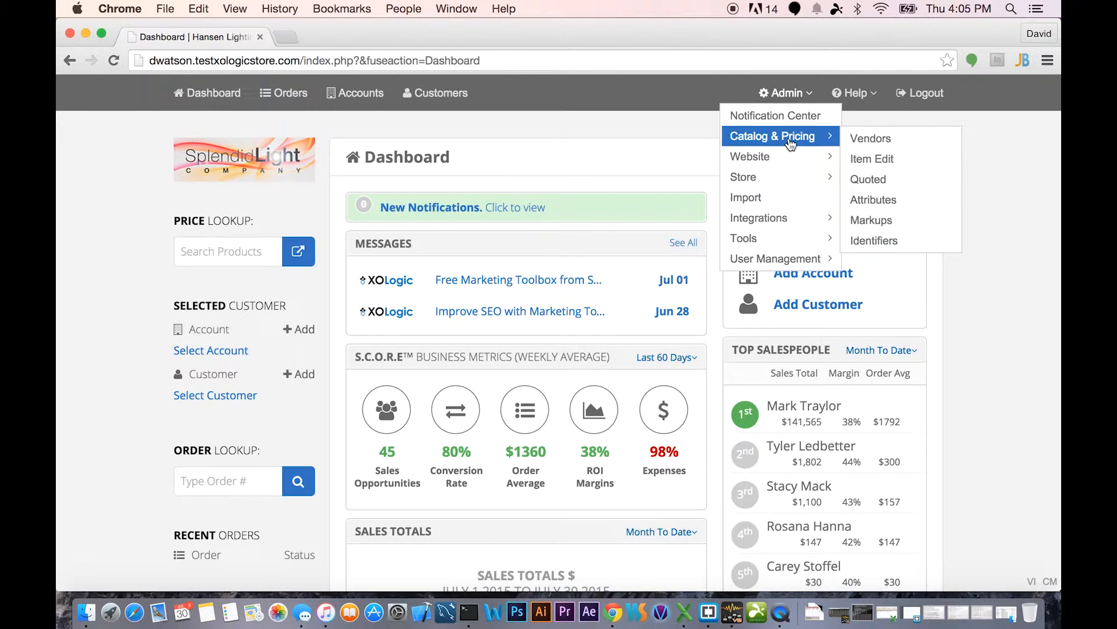
pyautogui.click(899, 161)
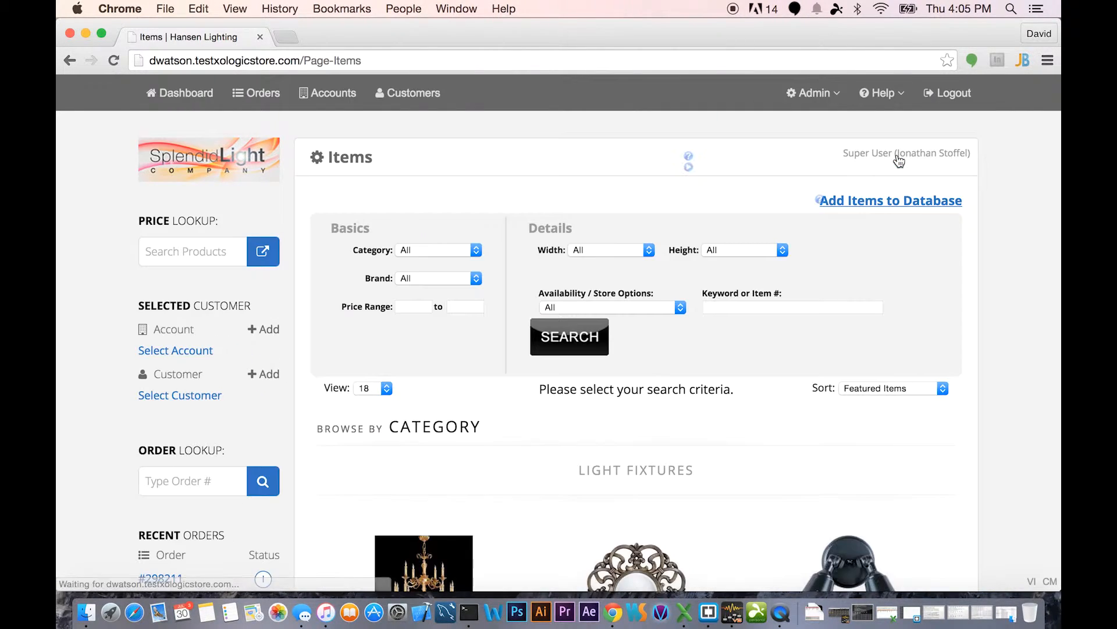
pyautogui.scroll(-5, 995, 265)
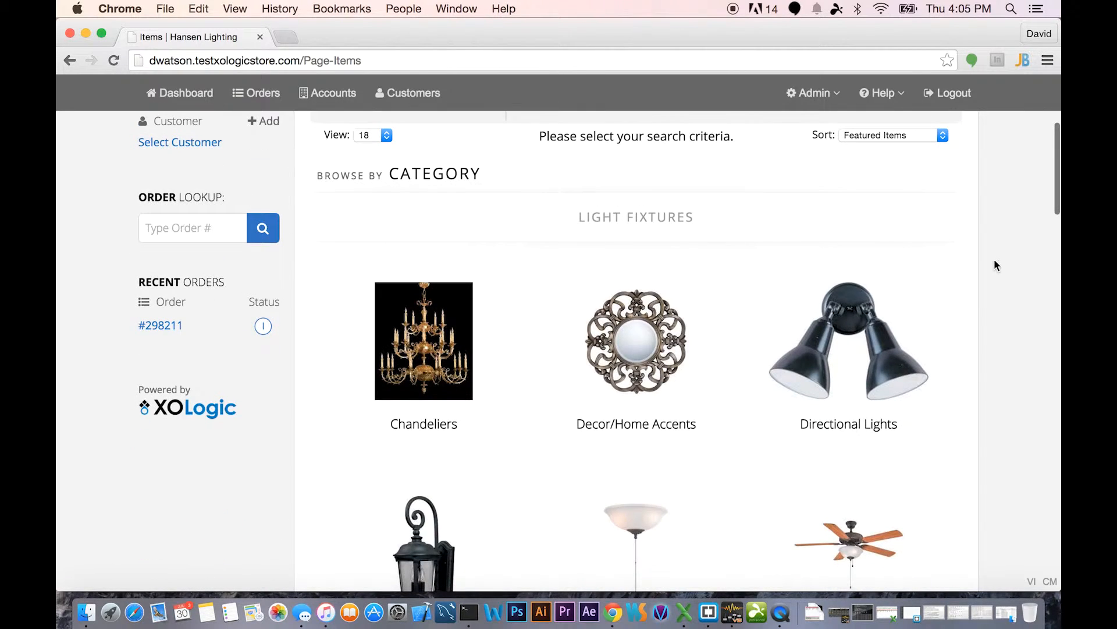
pyautogui.click(407, 358)
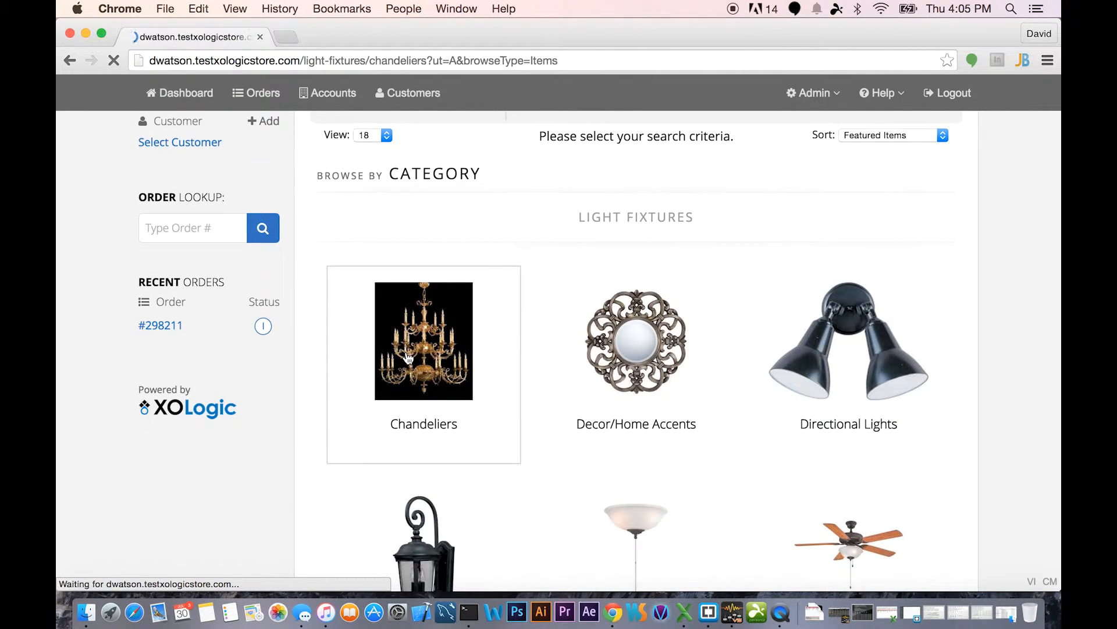
# Step: Open the Three Light Matte Nickel Down Chandelier (LU2A) for editing
pyautogui.scroll(-2, 944, 344)
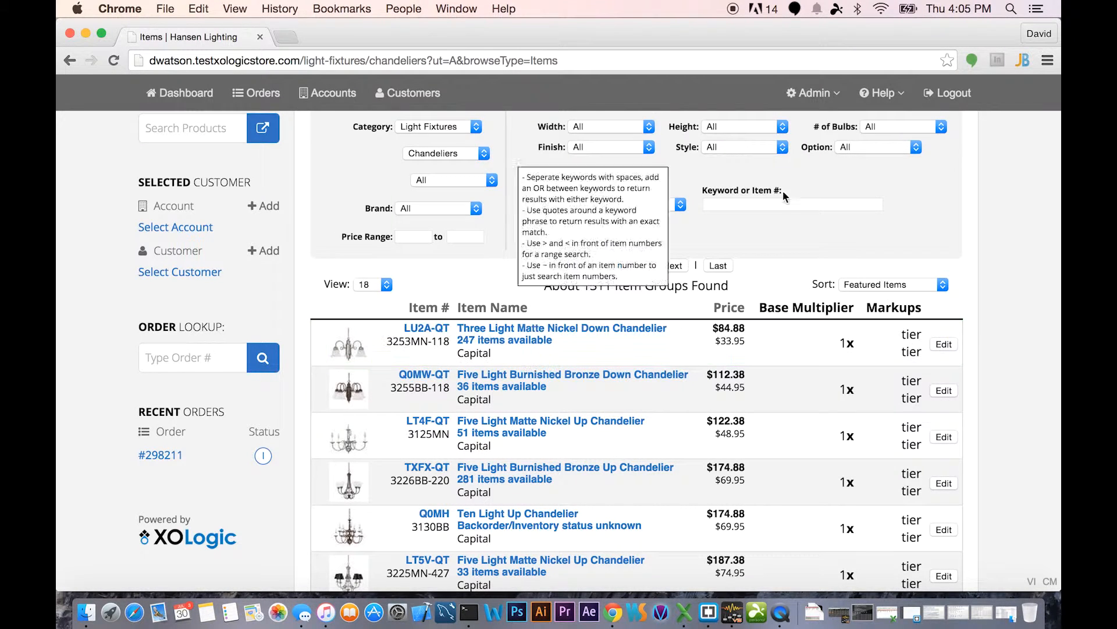
pyautogui.scroll(-1, 1025, 289)
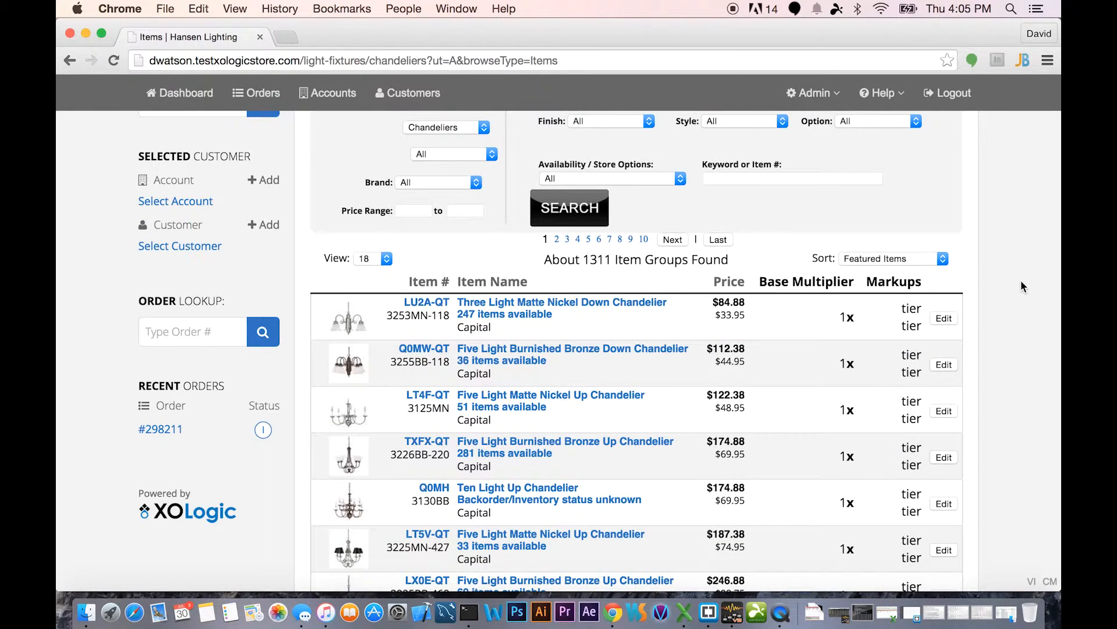
pyautogui.click(950, 319)
pyautogui.scroll(-3, 976, 291)
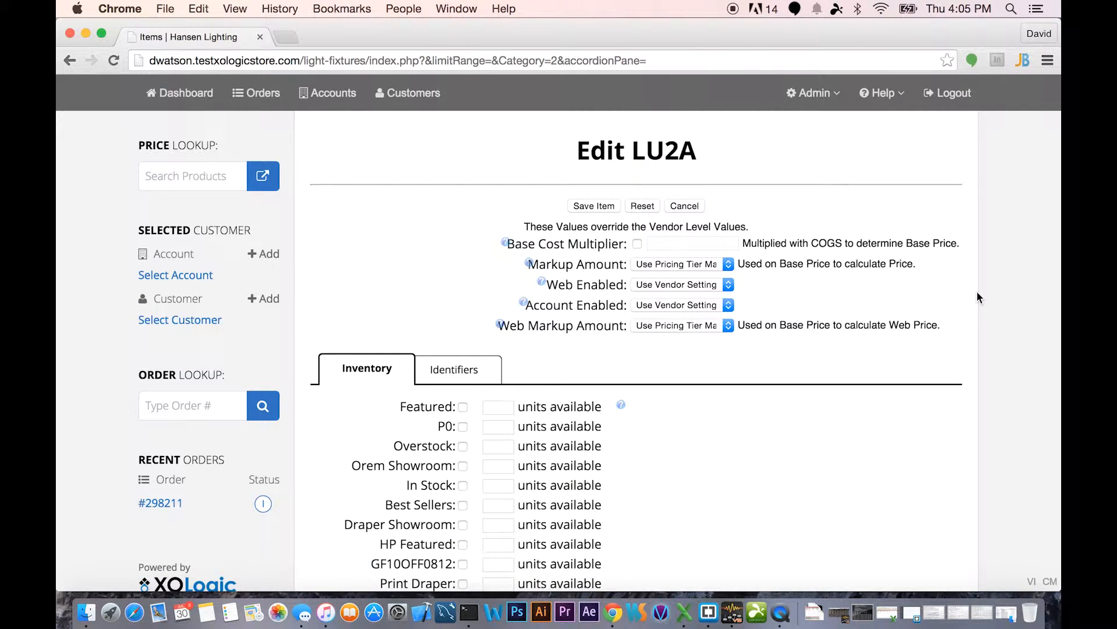
pyautogui.scroll(-1, 978, 295)
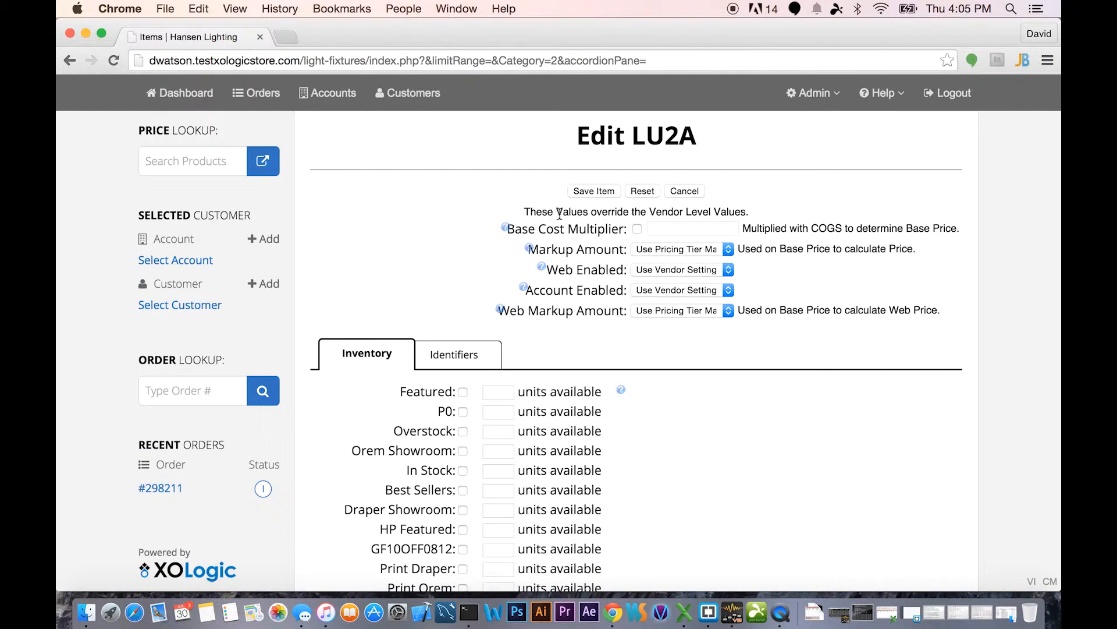
# Step: Examine the vendor-level override note, the Base Cost Multiplier option, and the help text and choices for Markup Amount
pyautogui.moveTo(527, 209); pyautogui.dragTo(756, 213)
pyautogui.click(776, 215)
pyautogui.click(637, 229)
pyautogui.click(638, 229)
pyautogui.click(532, 251)
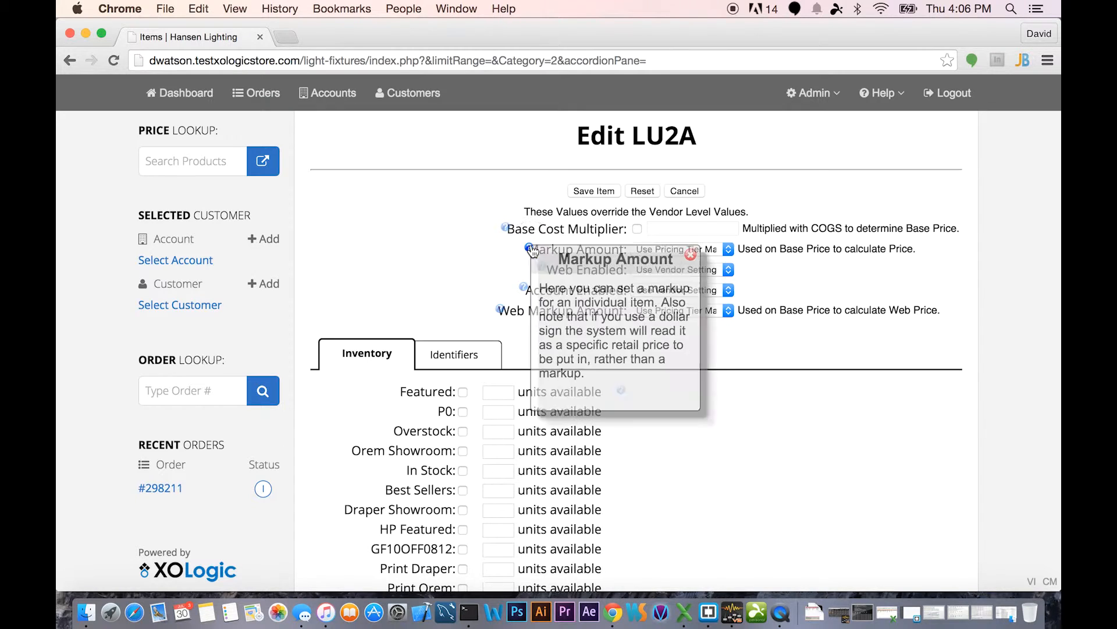
pyautogui.click(690, 254)
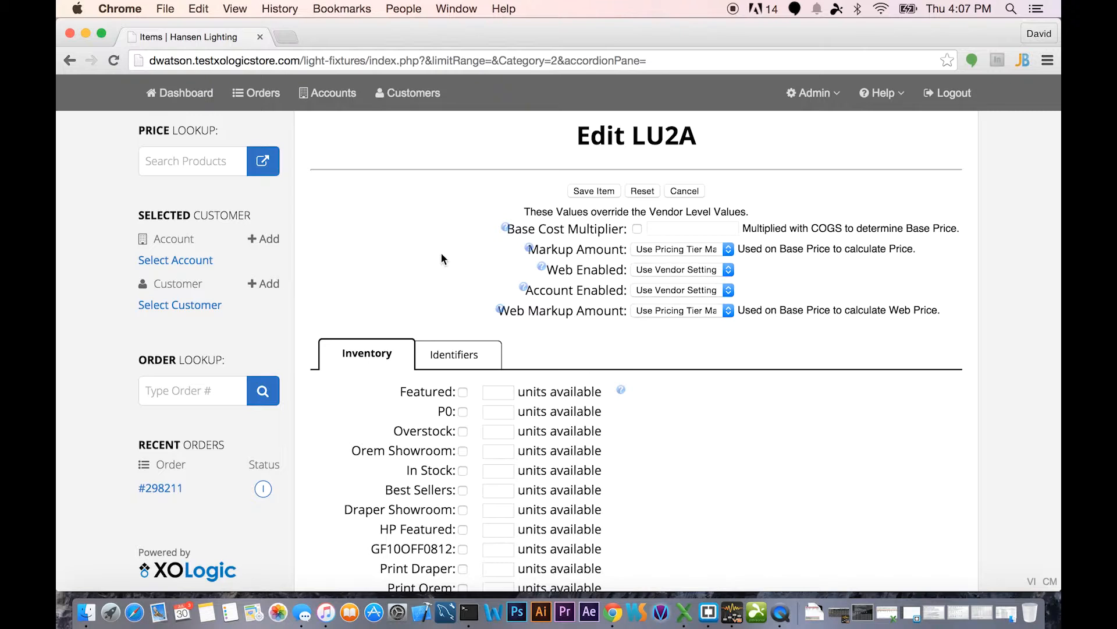
pyautogui.click(703, 251)
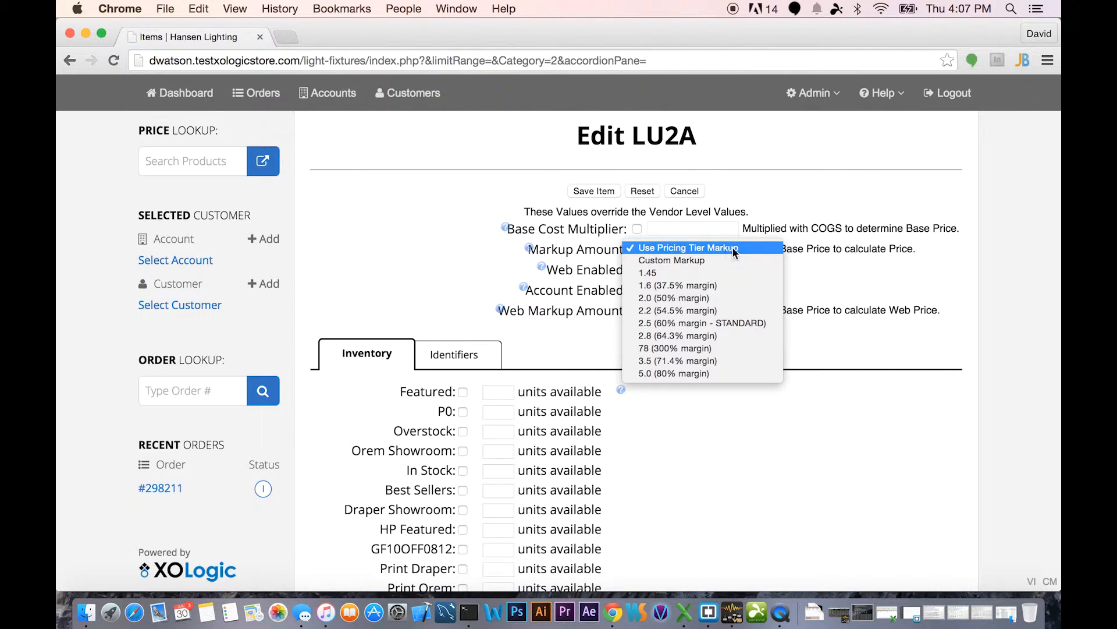
pyautogui.click(942, 257)
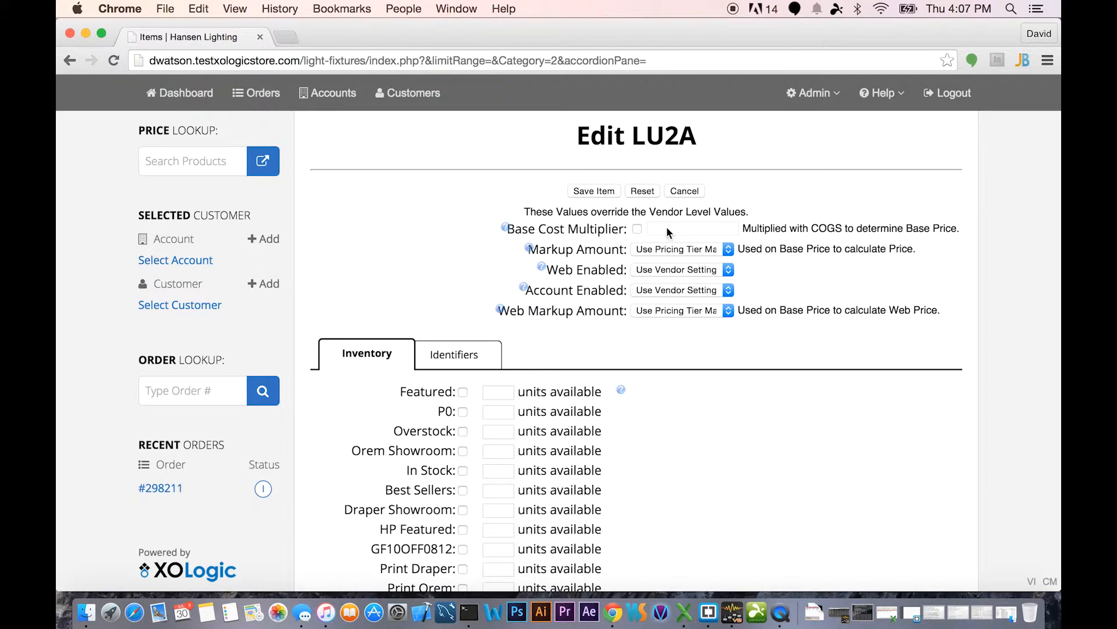
# Step: Set the item's Markup Amount to a custom fixed price of $500
pyautogui.click(681, 251)
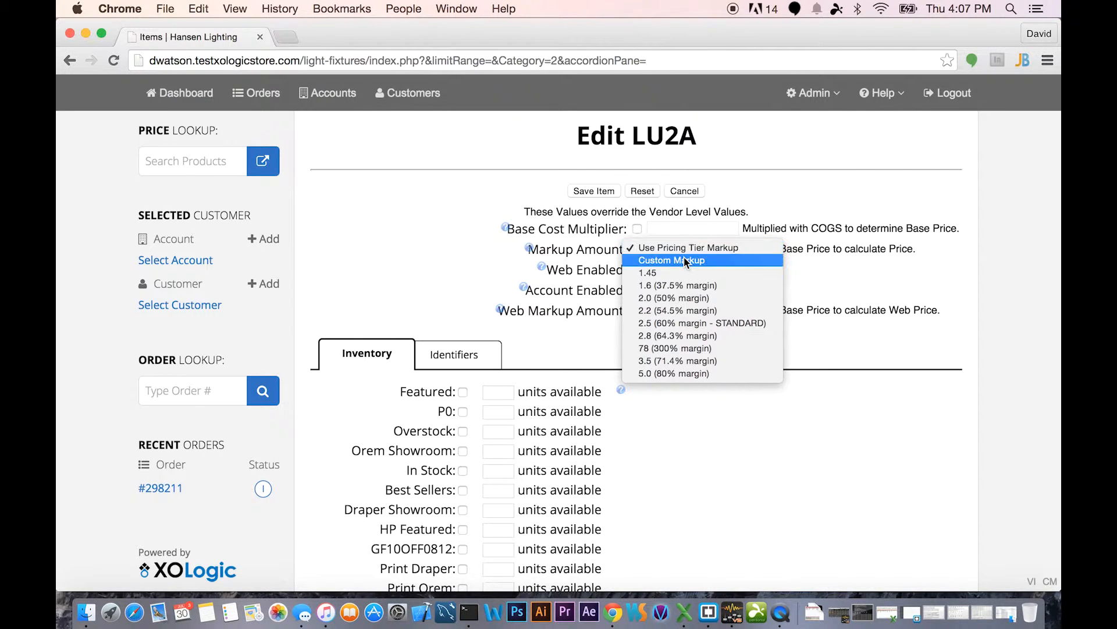
pyautogui.click(684, 260)
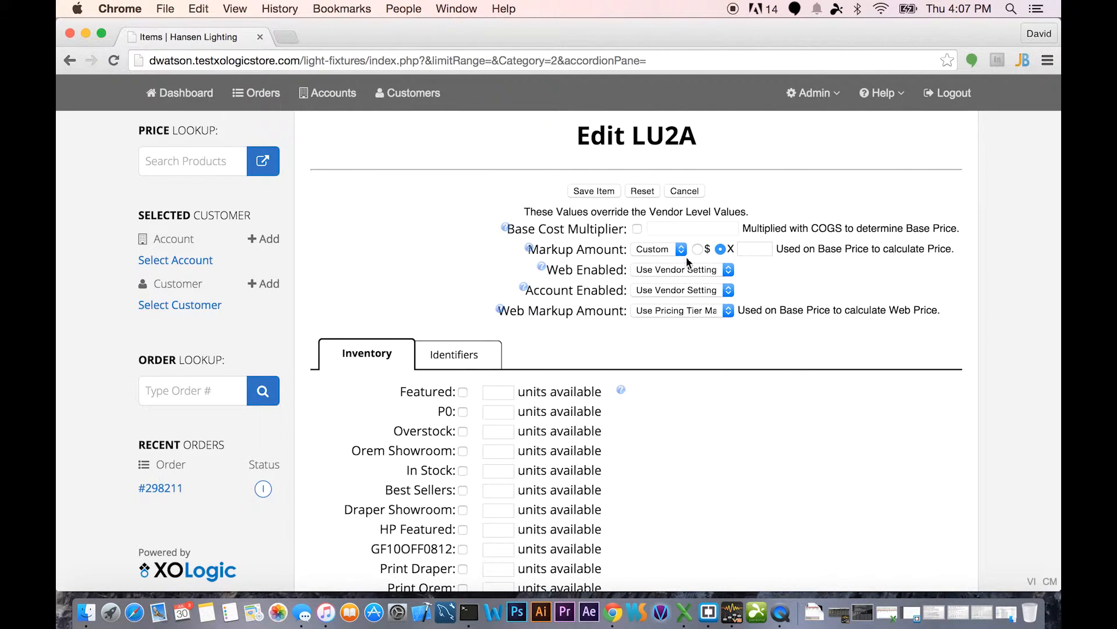
pyautogui.click(764, 254)
pyautogui.click(698, 249)
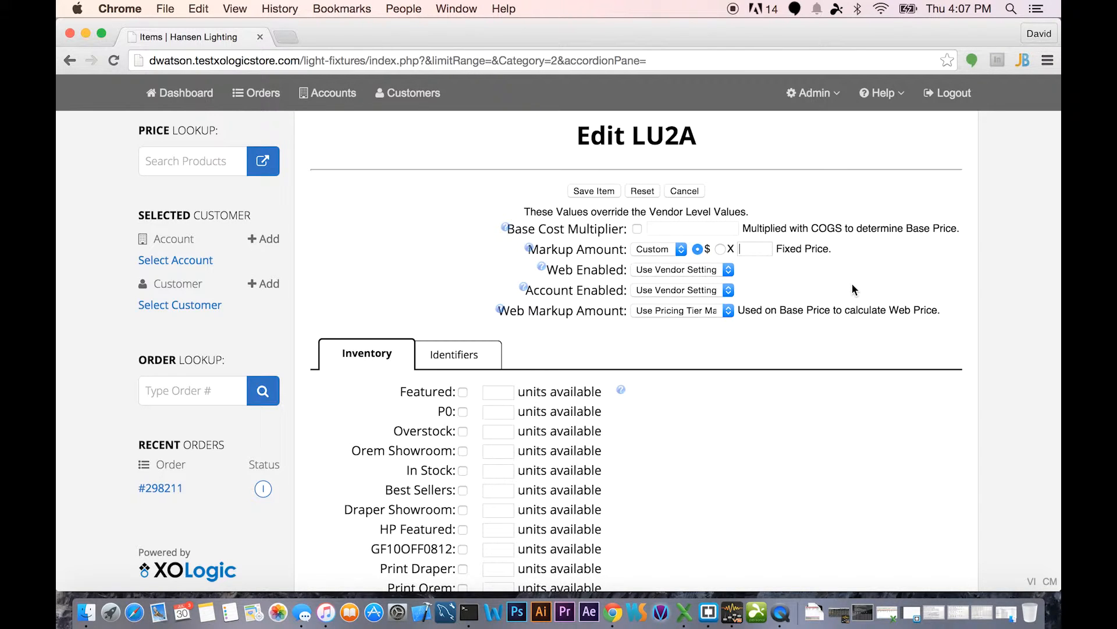
pyautogui.write('500')
pyautogui.click(942, 276)
# Step: Examine the display choices available for the item's Web Enabled and Account Enabled settings
pyautogui.click(675, 269)
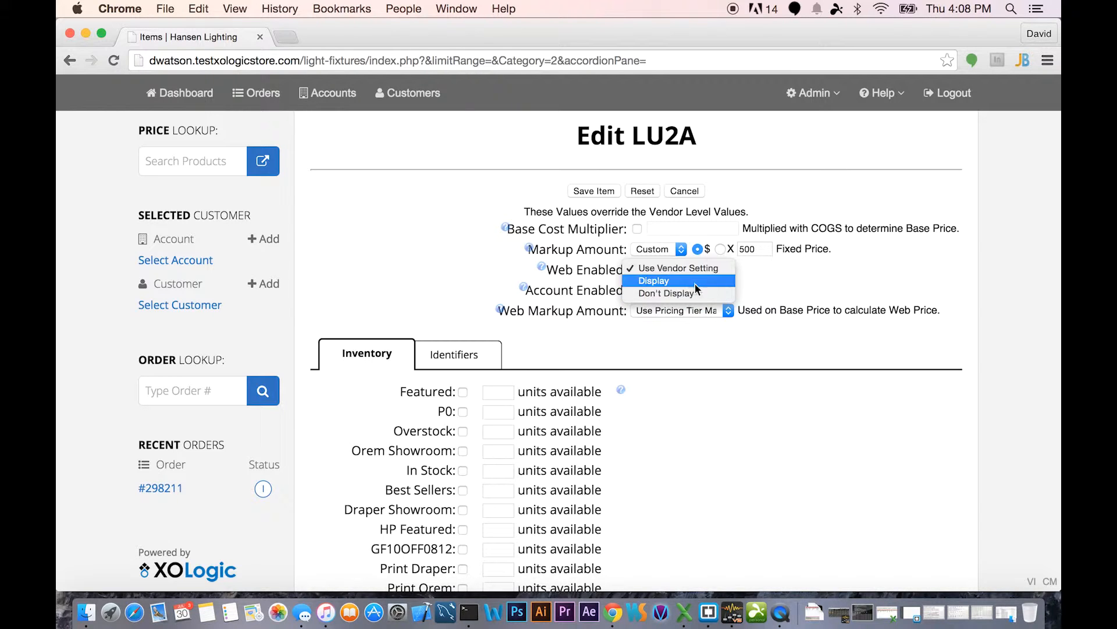
pyautogui.click(787, 279)
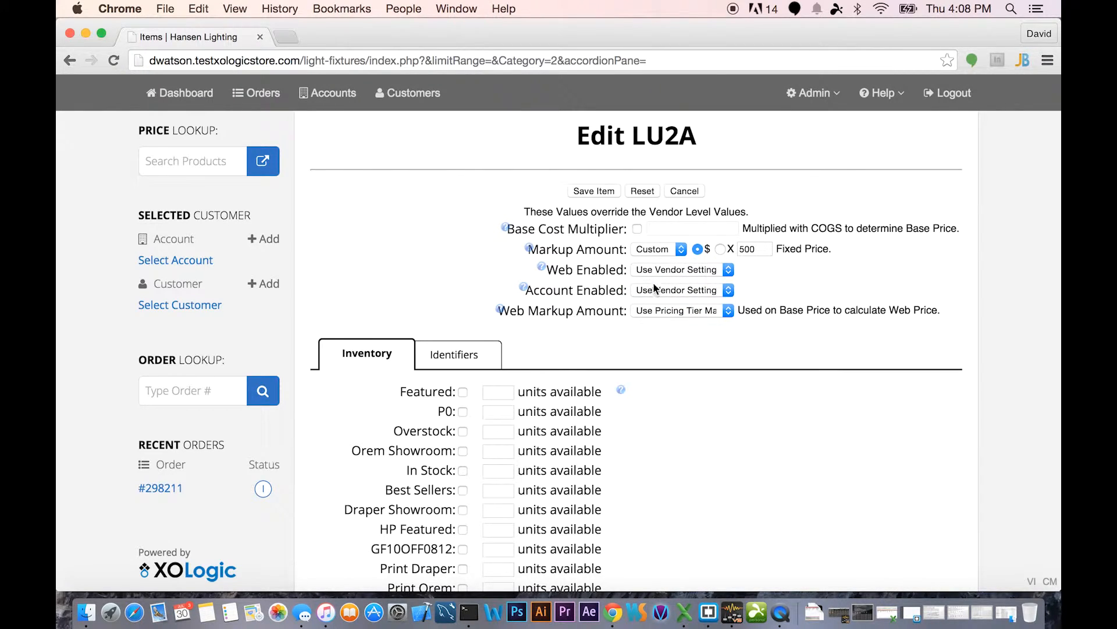
pyautogui.click(671, 289)
pyautogui.click(774, 261)
pyautogui.click(682, 289)
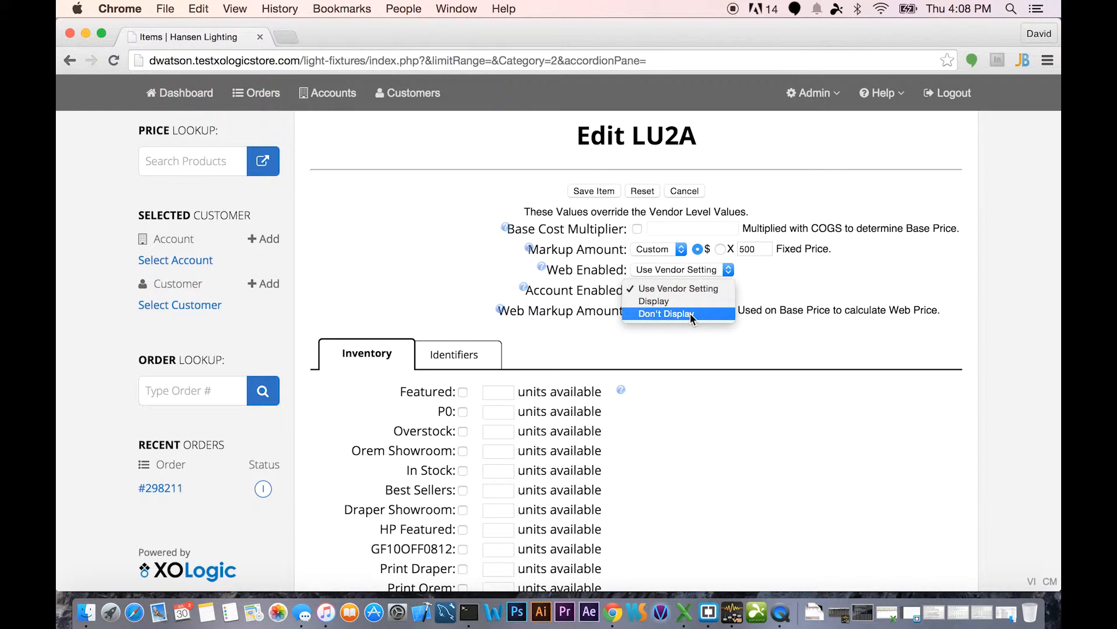
pyautogui.click(799, 277)
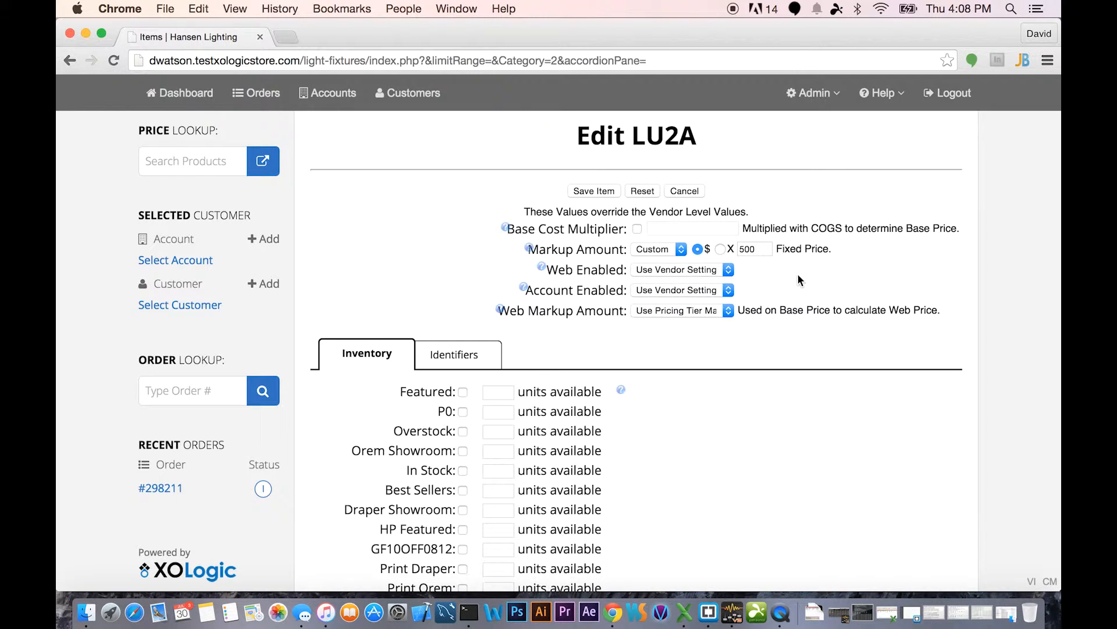
pyautogui.click(691, 289)
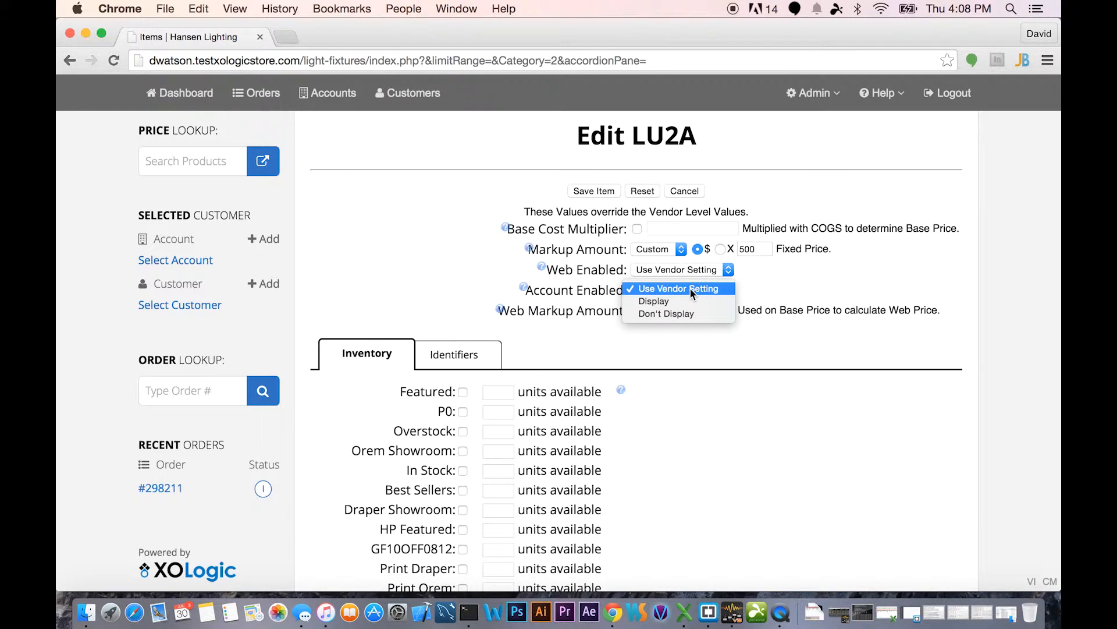
pyautogui.click(763, 290)
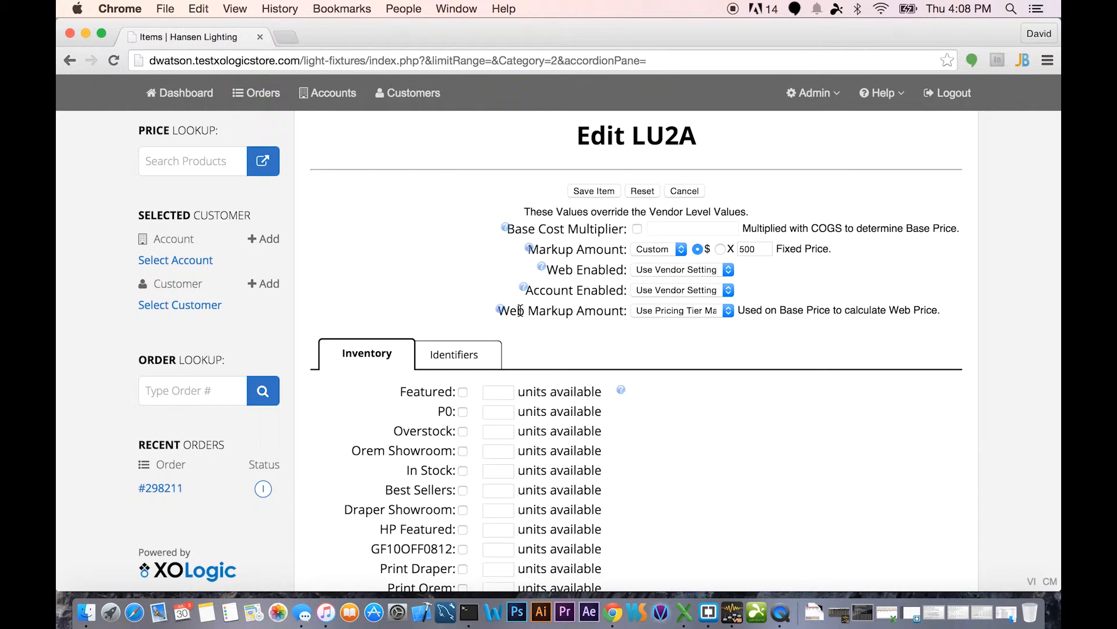
# Step: Set the item's Web Markup Amount to a custom fixed web price of $550
pyautogui.click(703, 310)
pyautogui.click(703, 324)
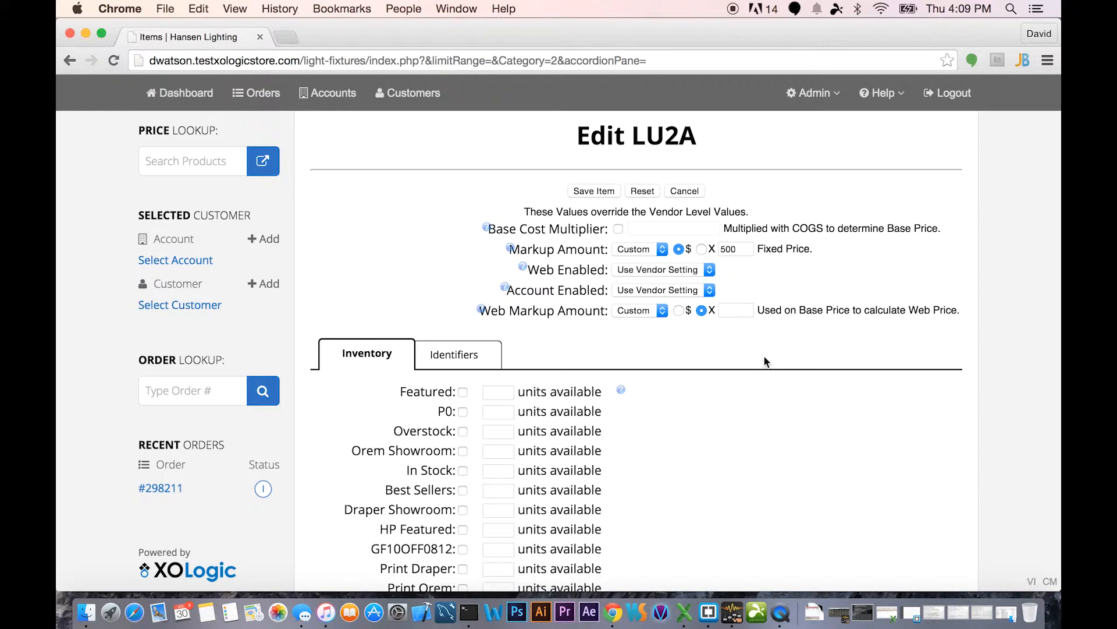
pyautogui.click(679, 309)
pyautogui.click(743, 310)
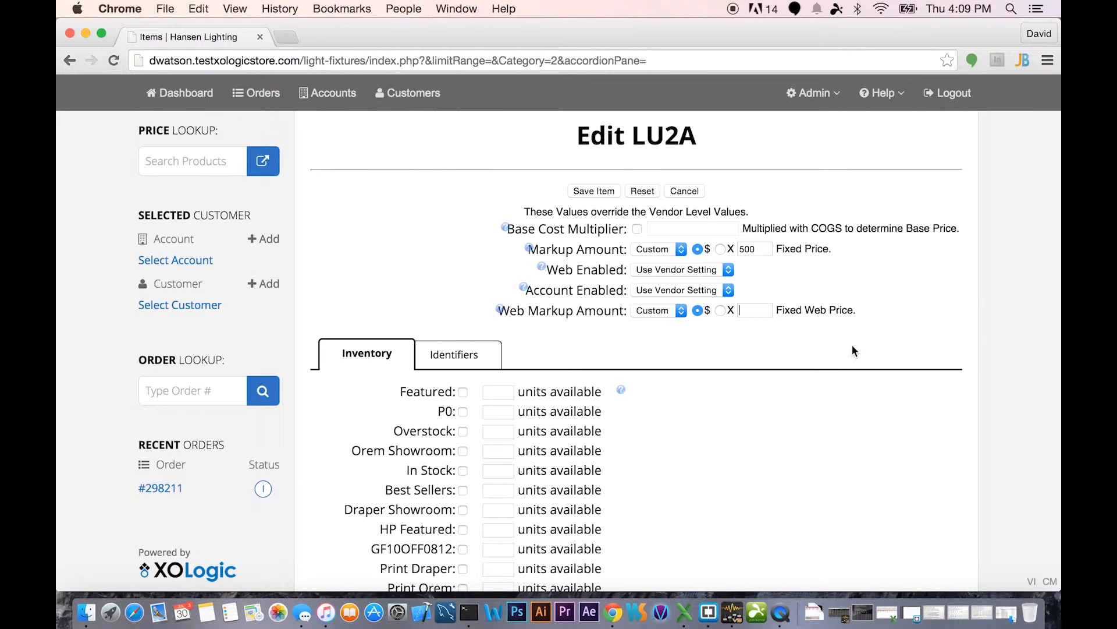
pyautogui.write('550')
# Step: Look through the item's Inventory categories and its Identifiers for the vendor and XO item numbers
pyautogui.scroll(-5, 916, 349)
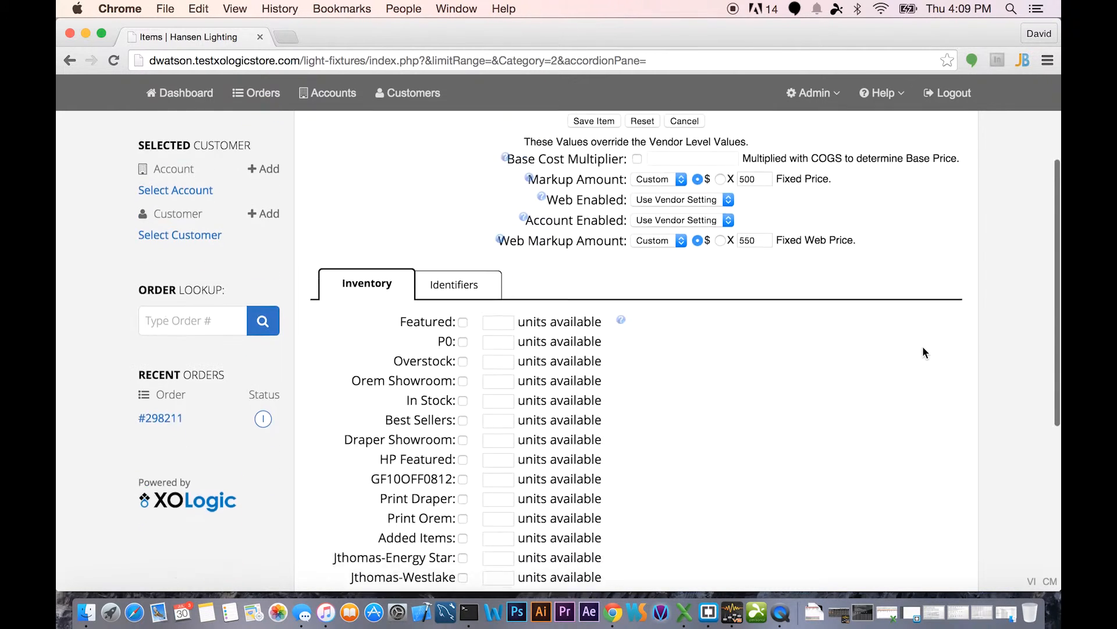
pyautogui.scroll(2, 923, 346)
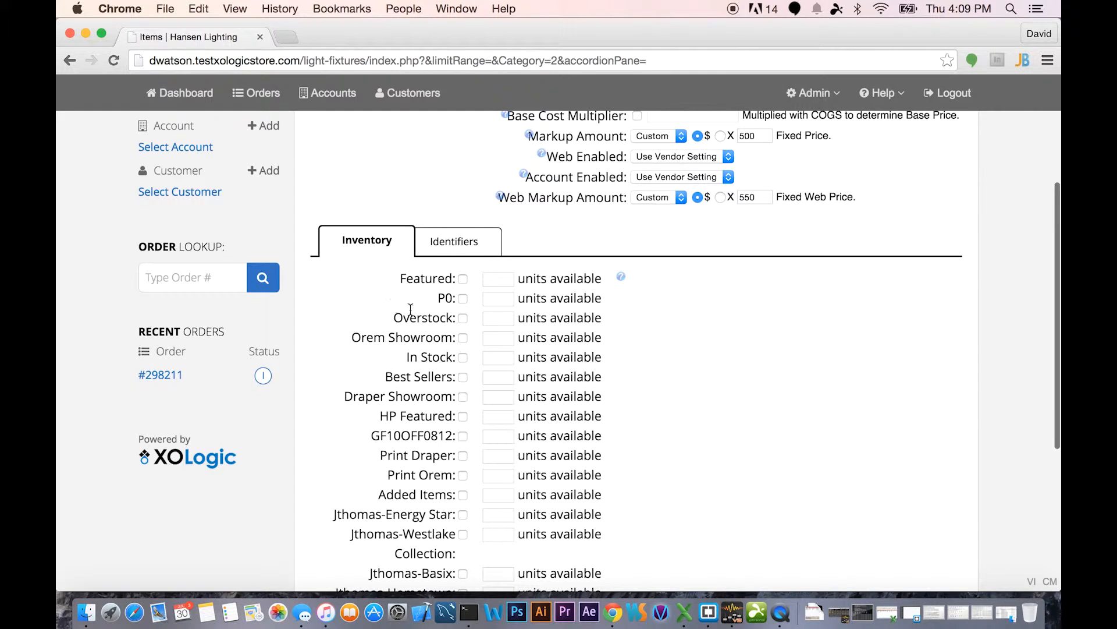
pyautogui.scroll(4, 815, 366)
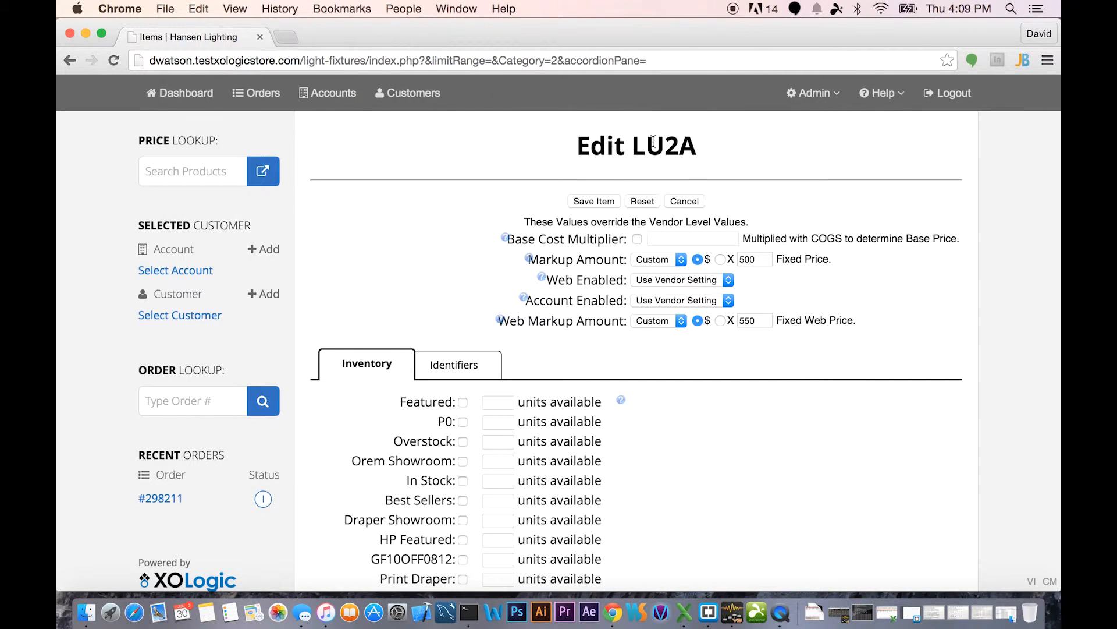
pyautogui.scroll(-4, 824, 377)
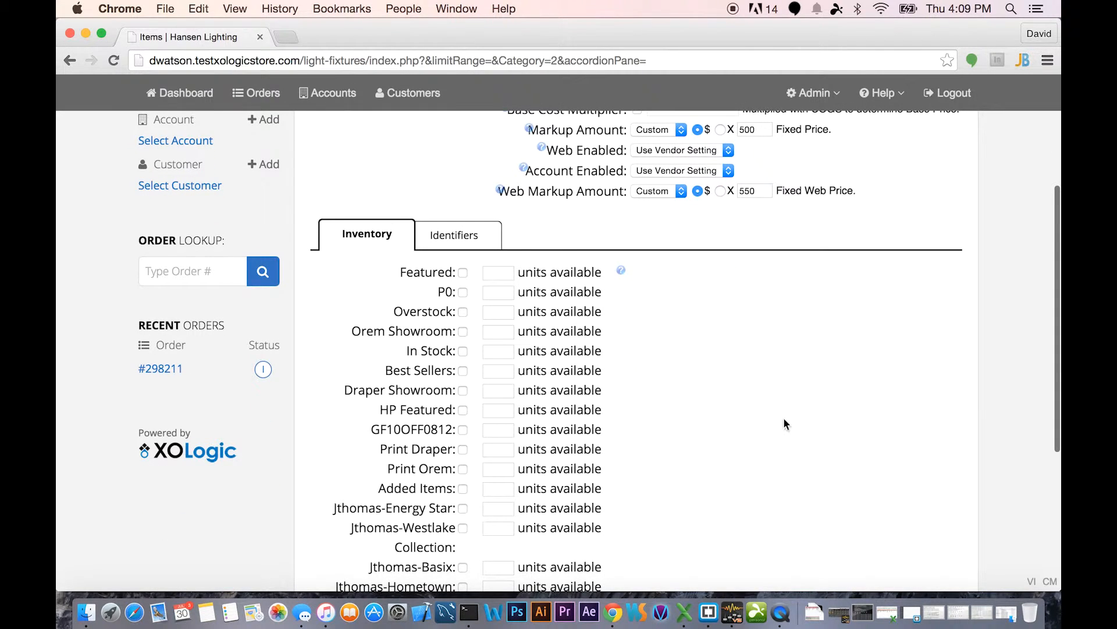
pyautogui.scroll(-6, 830, 438)
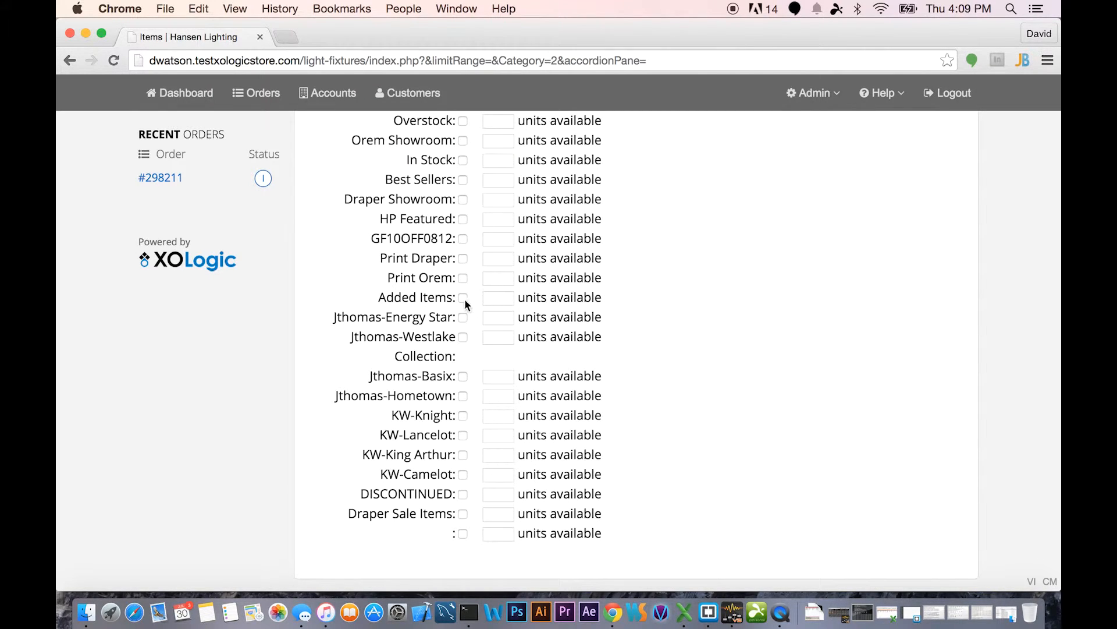
pyautogui.scroll(6, 949, 354)
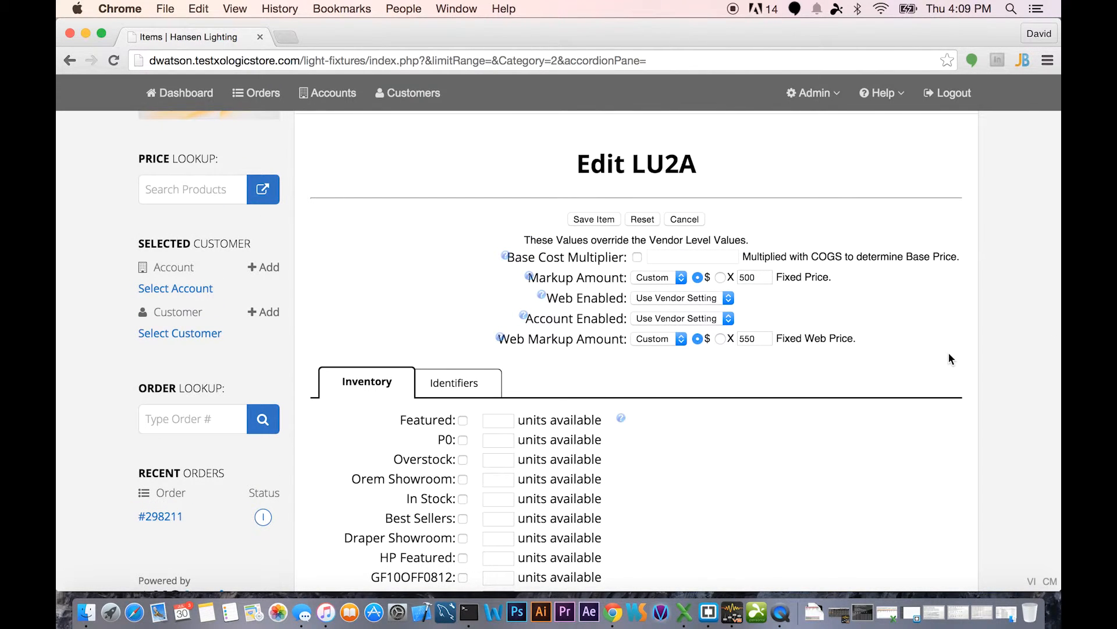
pyautogui.click(461, 382)
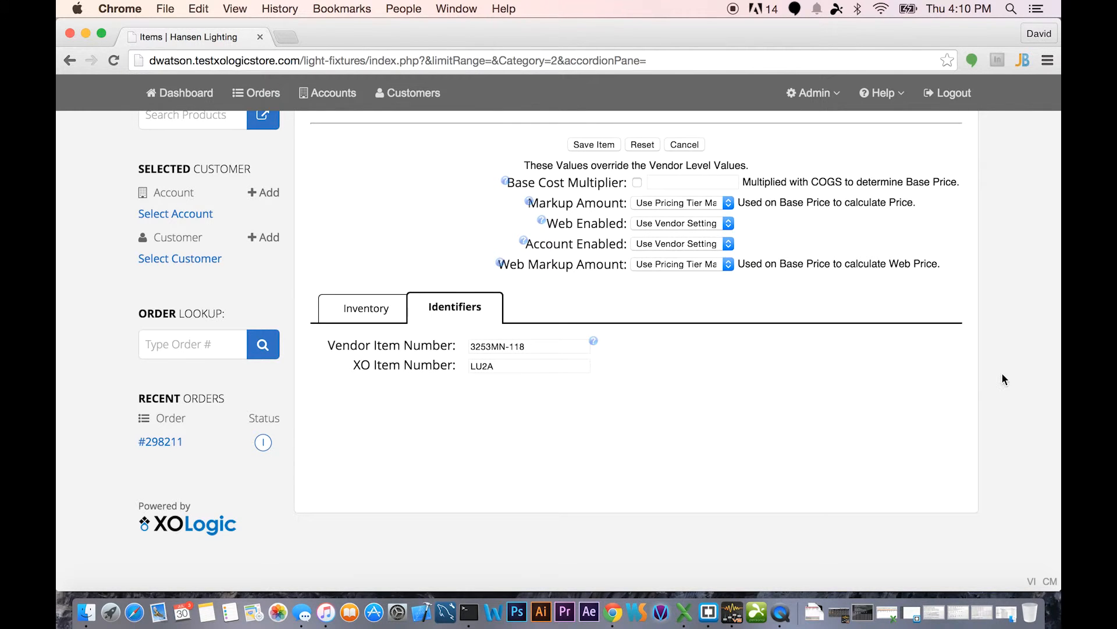
pyautogui.scroll(5, 997, 319)
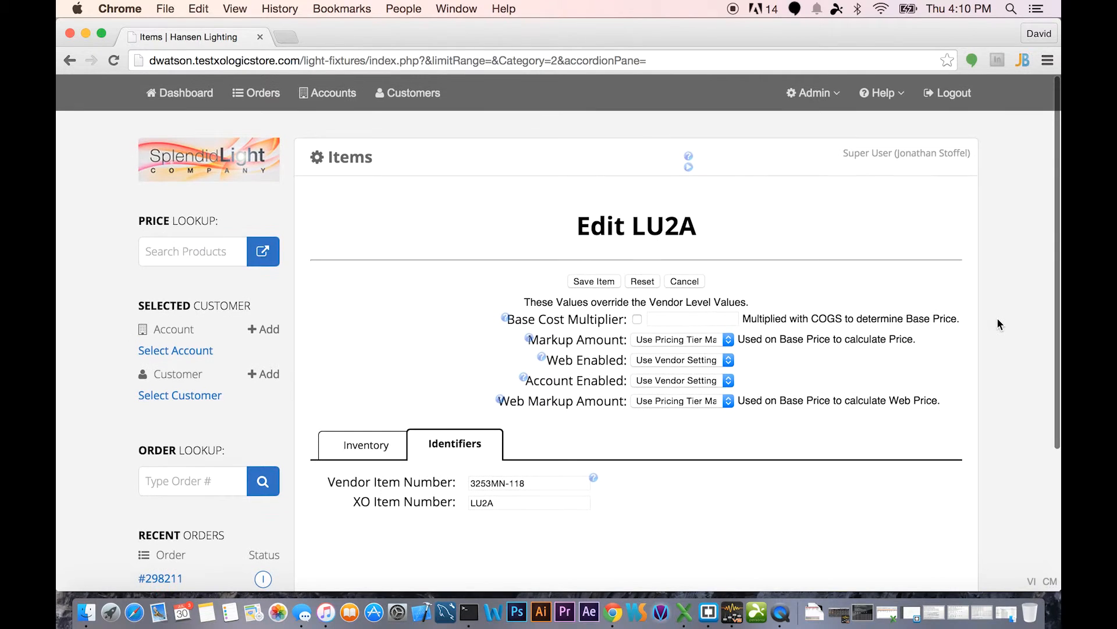